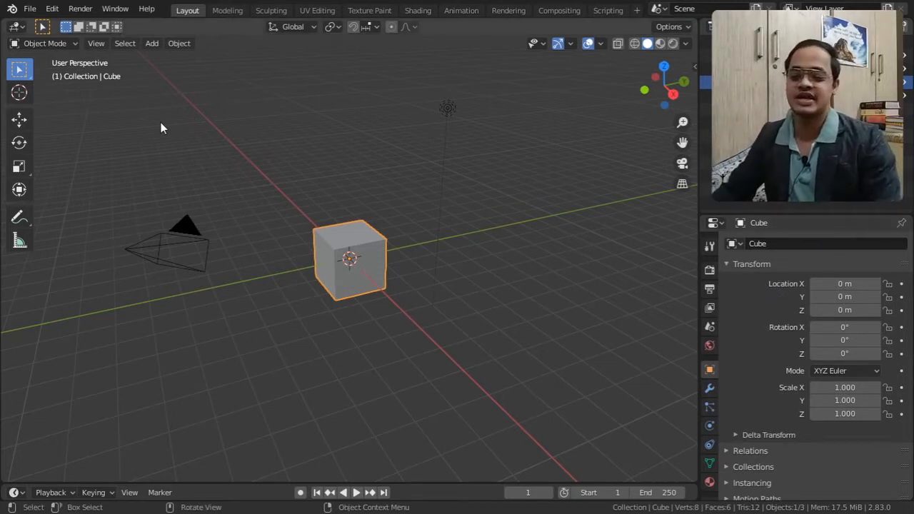
Switch the default cube into Edit Mode, toggling back and forth between Object Mode and Edit Mode
{"action": "left_click", "coordinate": [49, 44]}
{"action": "left_click", "coordinate": [56, 71]}
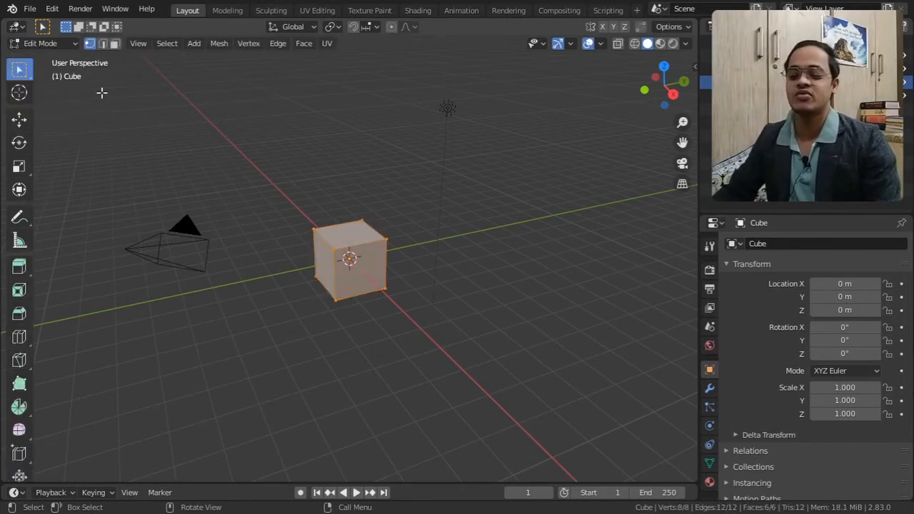
{"action": "key", "text": "Tab"}
{"action": "key", "text": "Tab"}
{"action": "key", "text": "Tab"}
{"action": "key", "text": "Tab"}
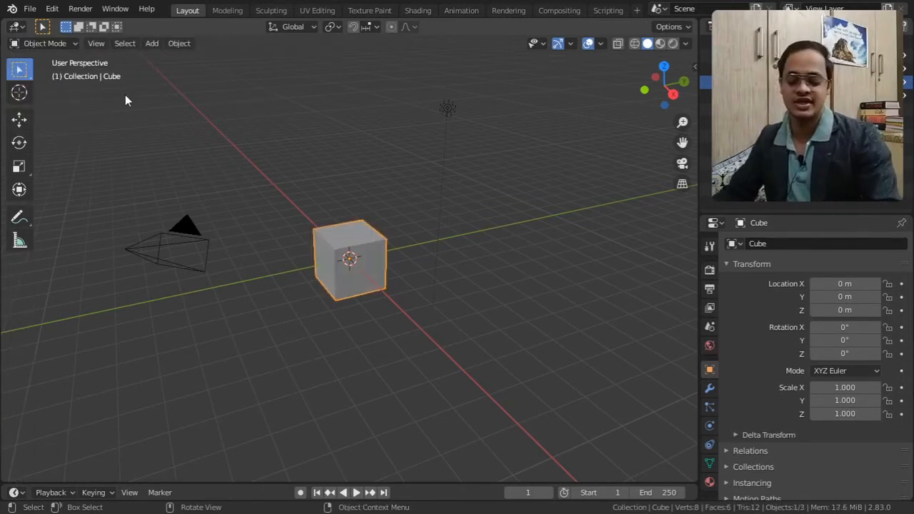
{"action": "key", "text": "Tab"}
{"action": "key", "text": "Tab"}
{"action": "key", "text": "Tab"}
{"action": "key", "text": "Tab"}
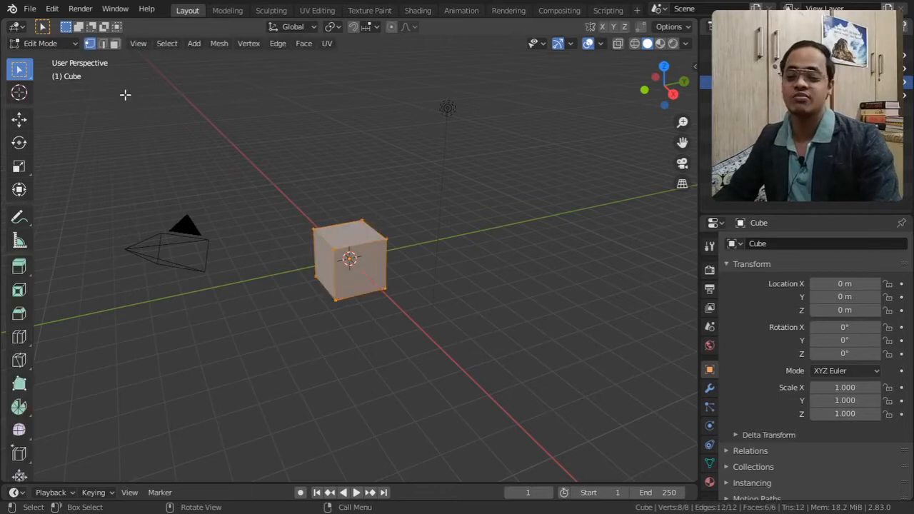
{"action": "left_click", "coordinate": [24, 270]}
{"action": "left_click", "coordinate": [19, 270]}
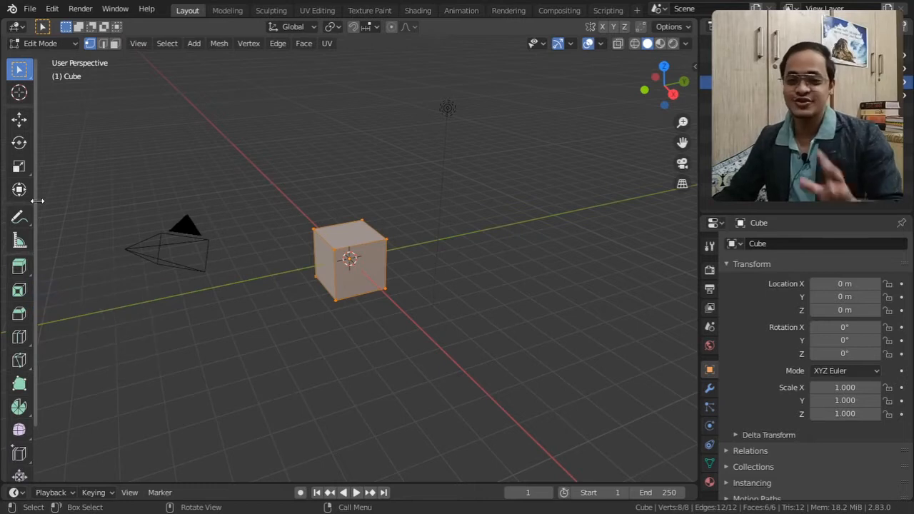
{"action": "left_click", "coordinate": [22, 272]}
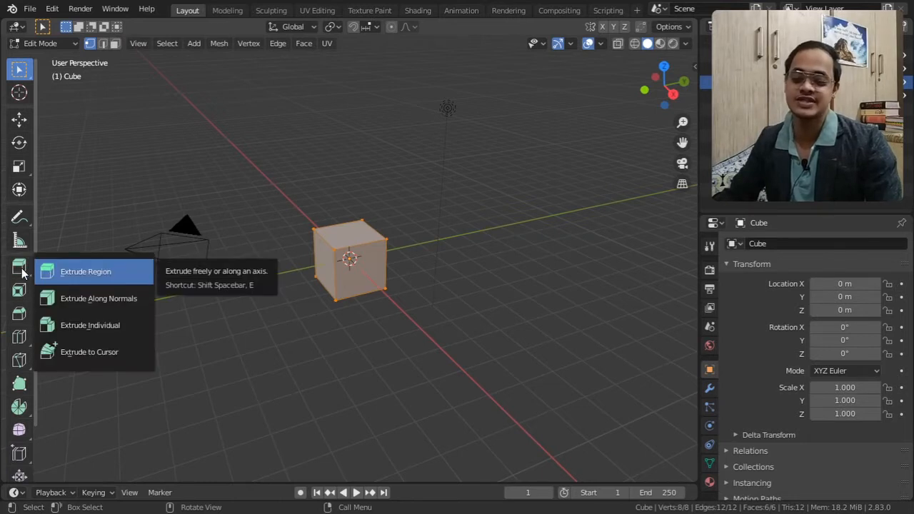
{"action": "left_click", "coordinate": [20, 337]}
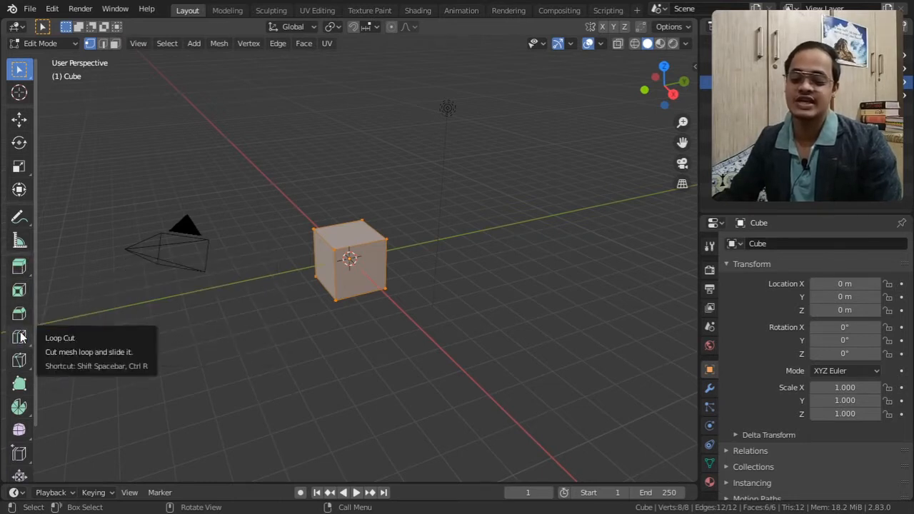
{"action": "left_click", "coordinate": [20, 360]}
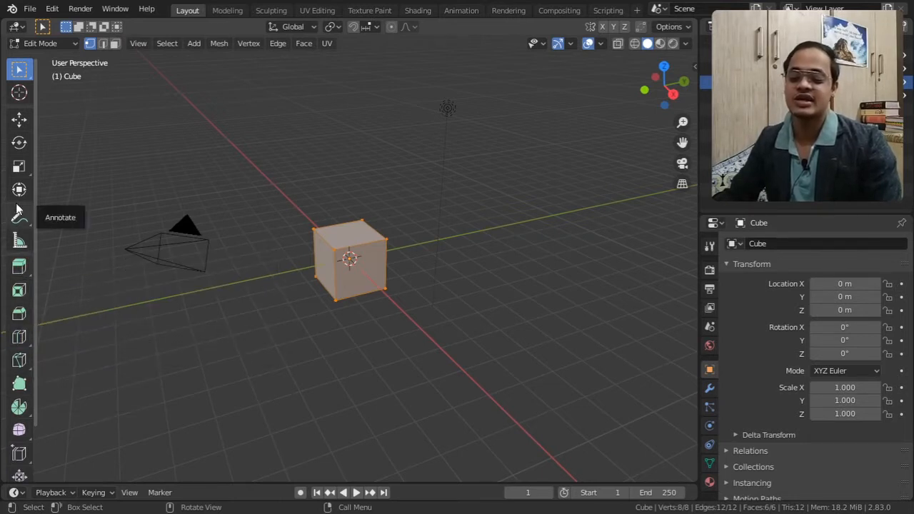
{"action": "left_click", "coordinate": [19, 166]}
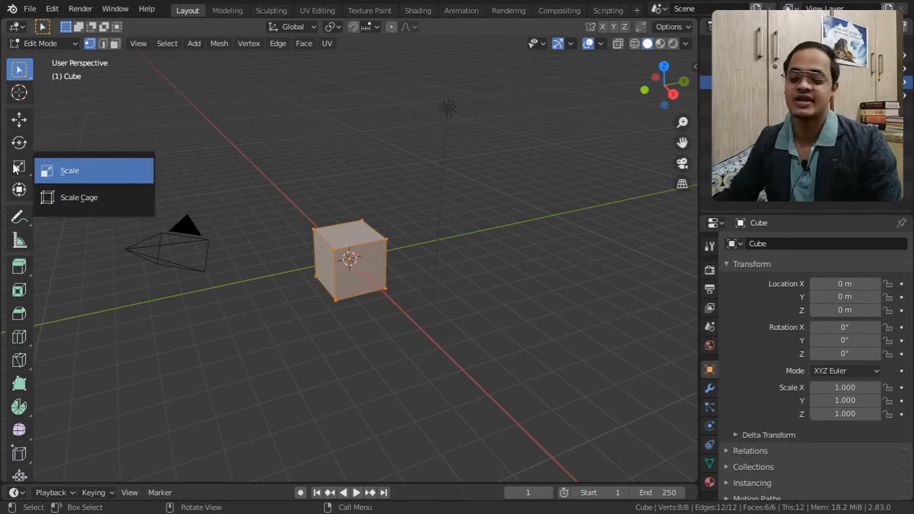
Activate the Extrude Along Normals tool and select only the cube's top face in face select mode
{"action": "left_click", "coordinate": [17, 272]}
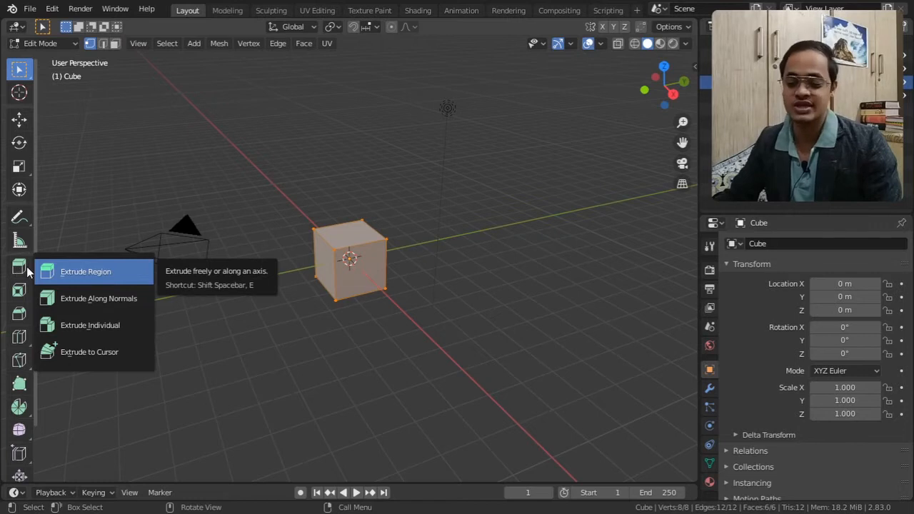
{"action": "left_click", "coordinate": [95, 301]}
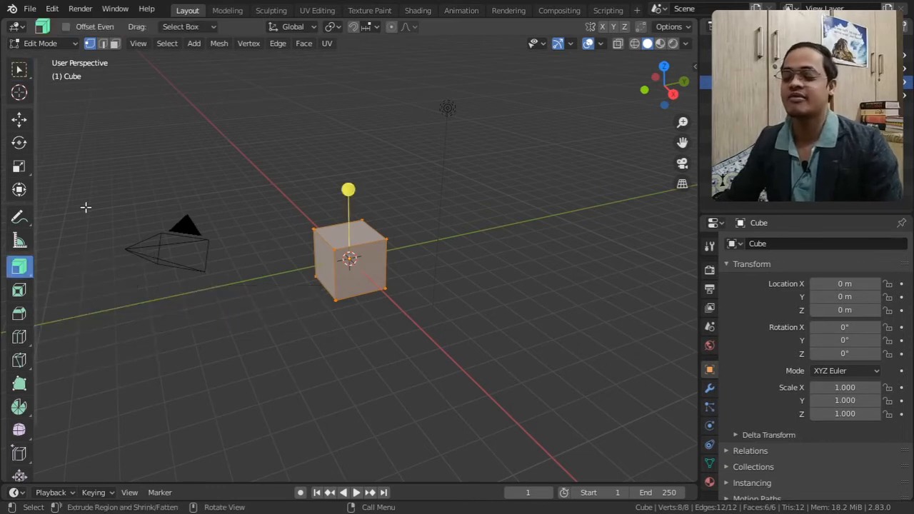
{"action": "left_click", "coordinate": [115, 44]}
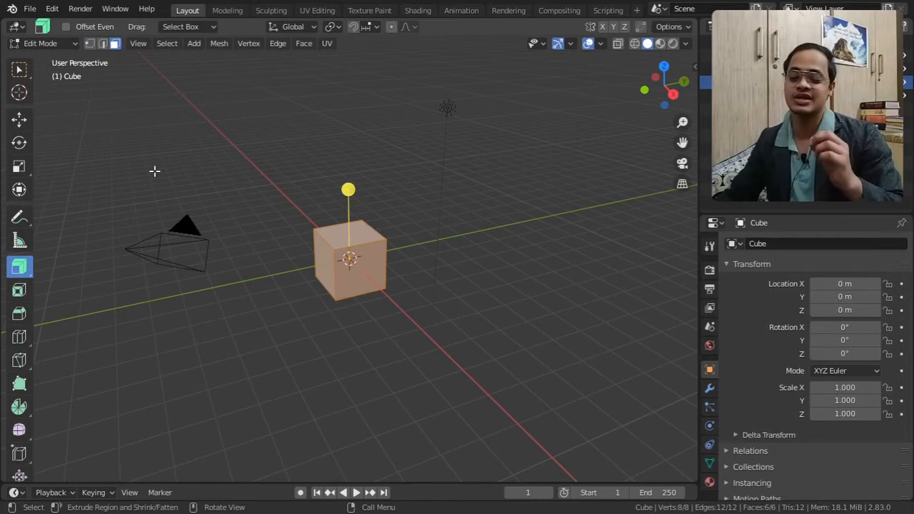
{"action": "middle_click_drag", "start_coordinate": [261, 367], "coordinate": [282, 376]}
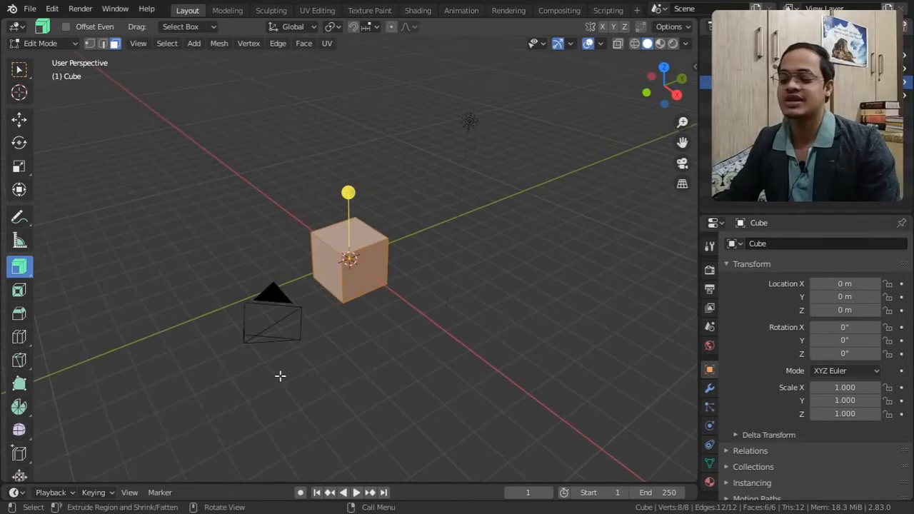
{"action": "left_click", "coordinate": [362, 235]}
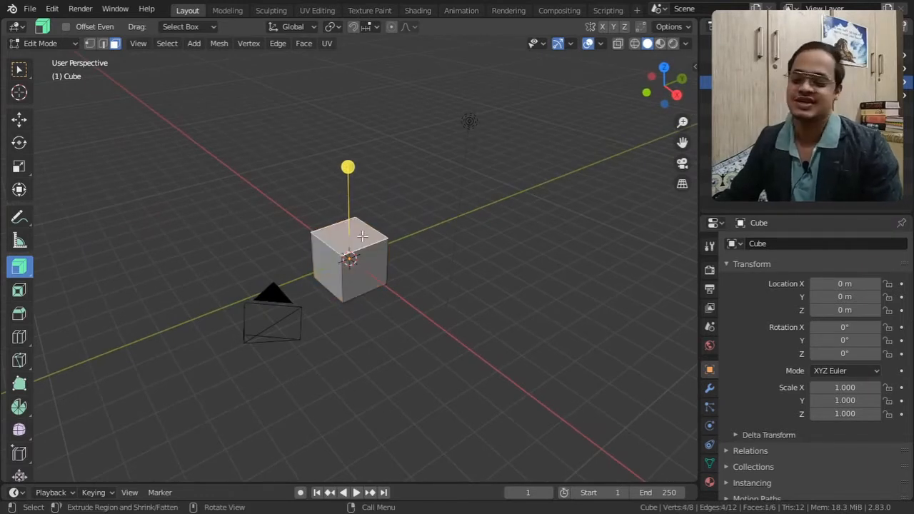
Extrude the cube's top face upward along its normal and undo that extrusion
{"action": "middle_click_drag", "start_coordinate": [374, 315], "coordinate": [363, 364]}
{"action": "middle_click_drag", "start_coordinate": [376, 423], "coordinate": [382, 390]}
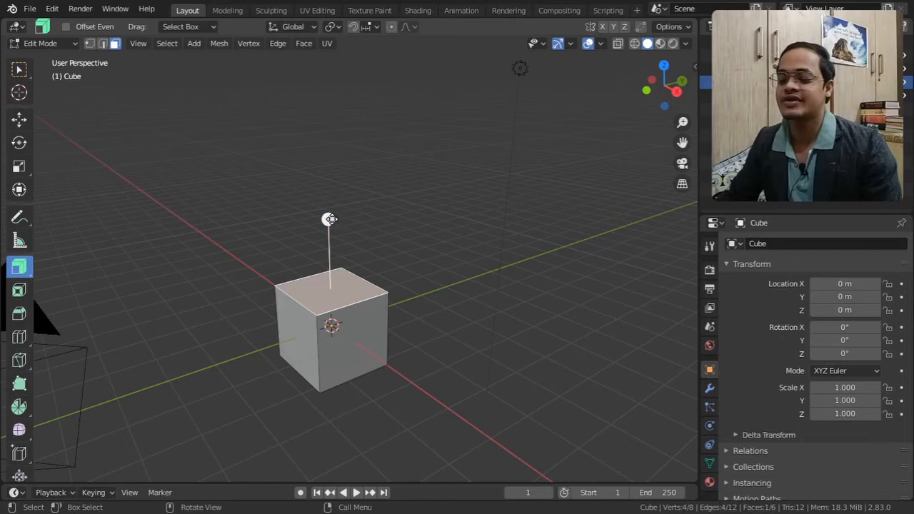
{"action": "left_click_drag", "start_coordinate": [328, 219], "coordinate": [329, 194]}
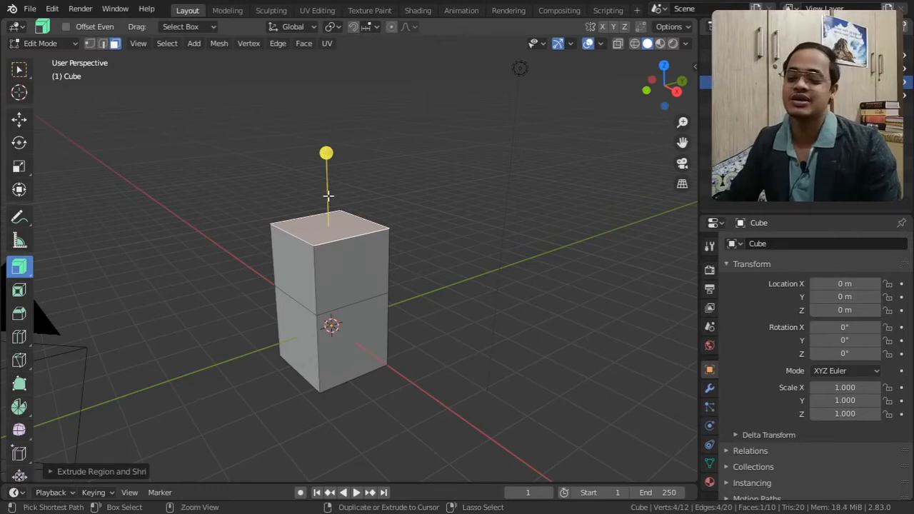
{"action": "key", "text": "ctrl+z"}
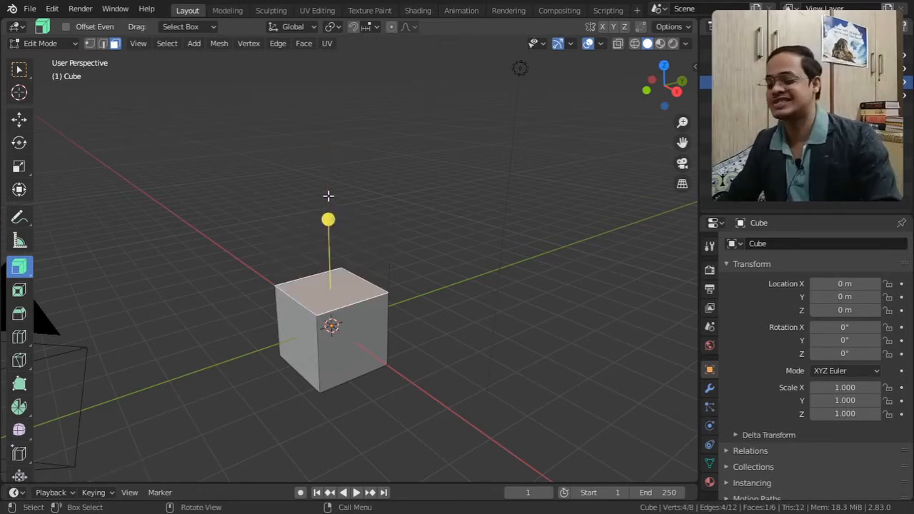
Add the two adjoining front side faces to the top face selection and extrude all three outward along their normals
{"action": "left_click", "coordinate": [350, 346], "text": "shift"}
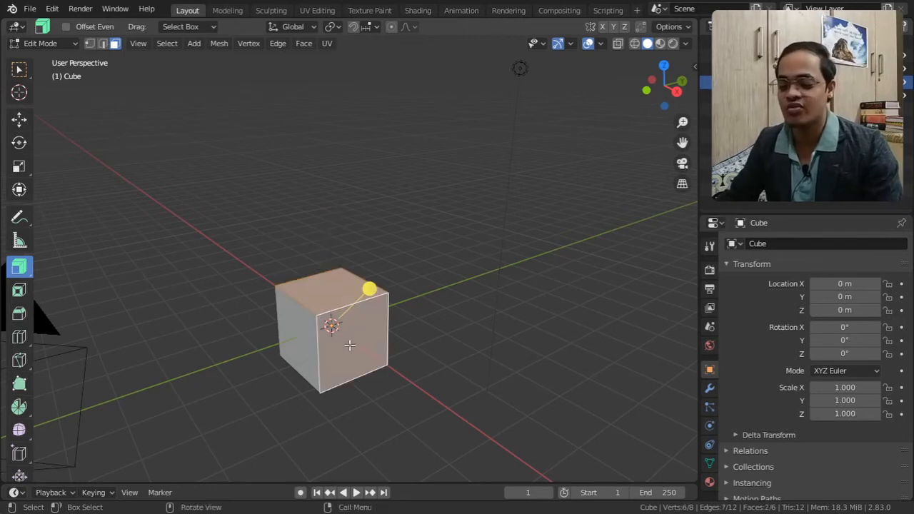
{"action": "left_click", "coordinate": [300, 344], "text": "shift"}
{"action": "middle_click_drag", "start_coordinate": [343, 377], "coordinate": [443, 327]}
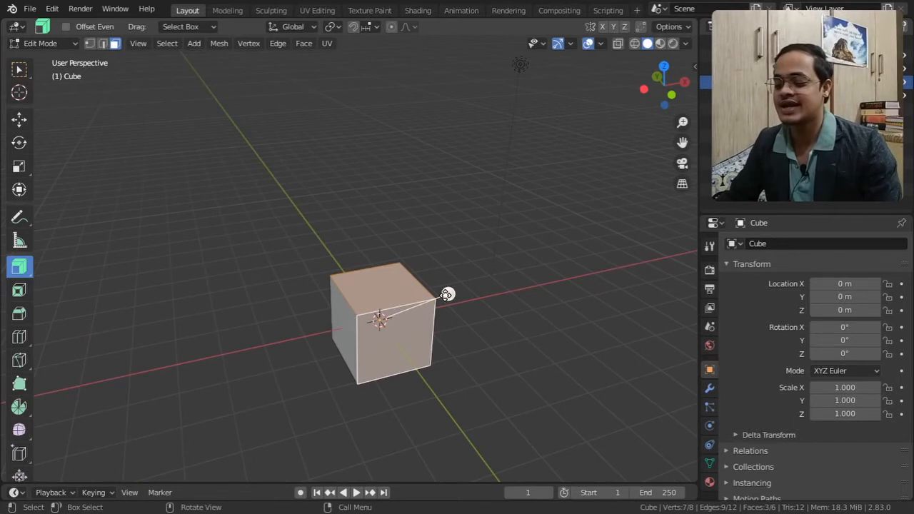
{"action": "left_click_drag", "start_coordinate": [447, 294], "coordinate": [500, 266]}
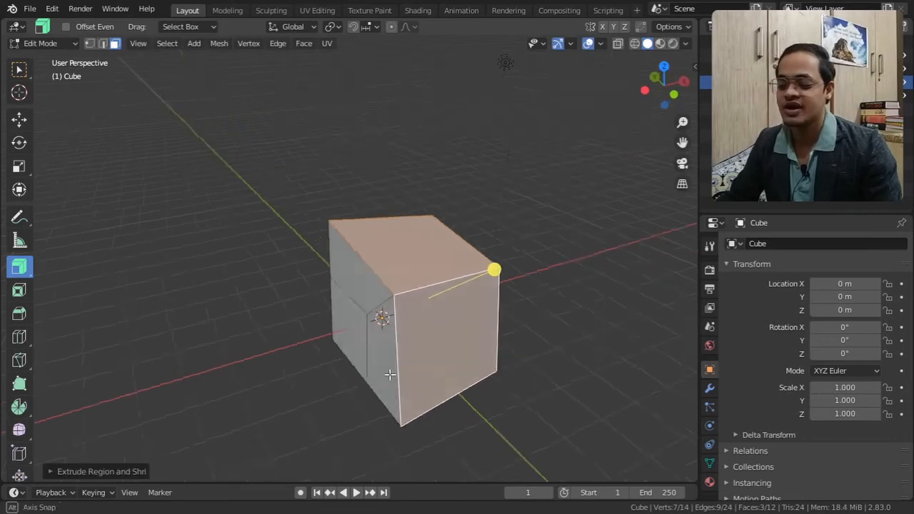
Enable Offset Even for the three-face extrusion and set its offset to -1.67 m
{"action": "middle_click_drag", "start_coordinate": [390, 375], "coordinate": [565, 365]}
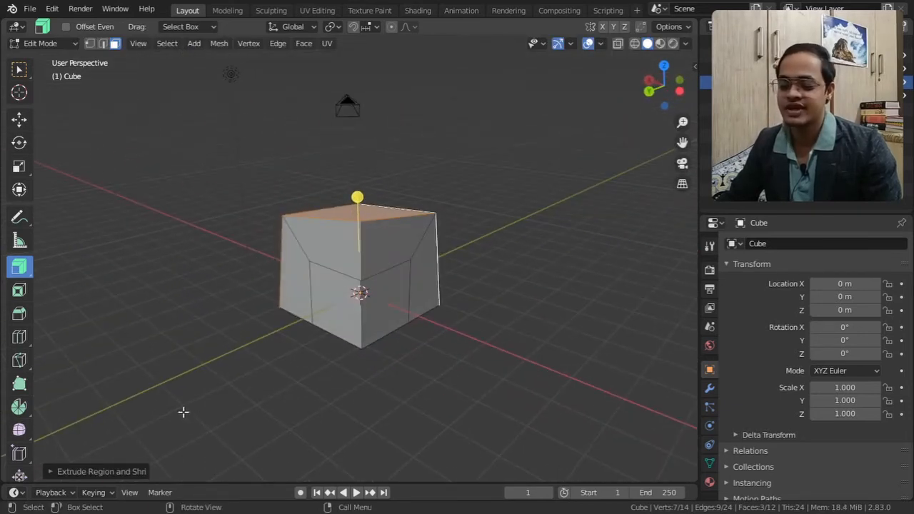
{"action": "left_click", "coordinate": [88, 472]}
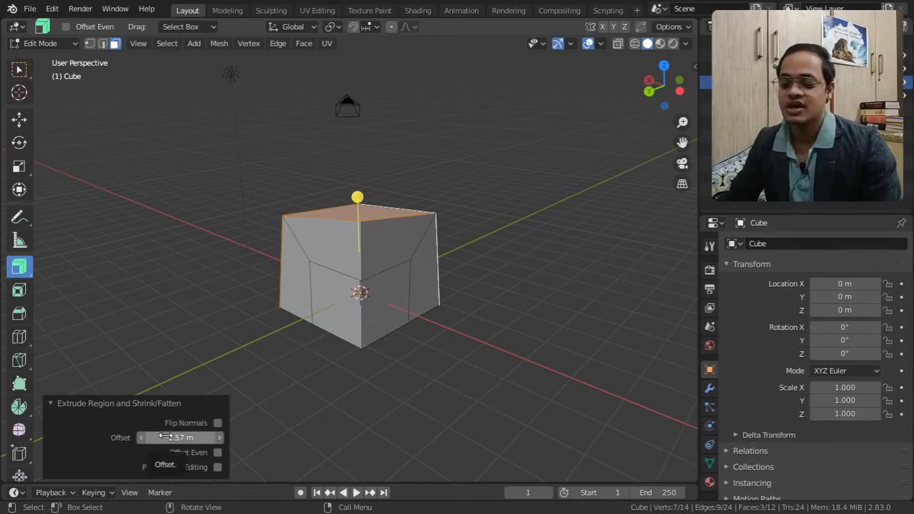
{"action": "mouse_move", "coordinate": [165, 438]}
{"action": "left_mouse_down"}
{"action": "mouse_move", "coordinate": [236, 438]}
{"action": "mouse_move", "coordinate": [143, 437]}
{"action": "mouse_move", "coordinate": [214, 437]}
{"action": "mouse_move", "coordinate": [172, 437]}
{"action": "left_mouse_up"}
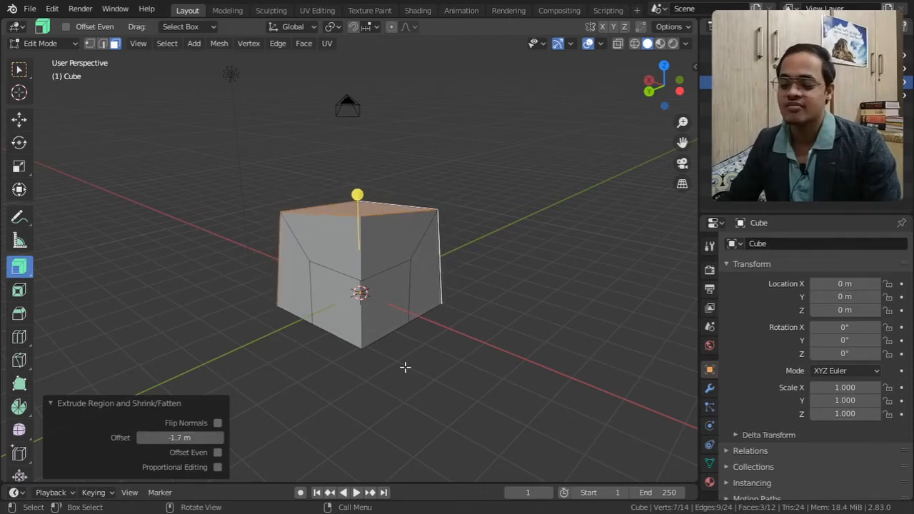
{"action": "middle_click_drag", "start_coordinate": [406, 367], "coordinate": [362, 337]}
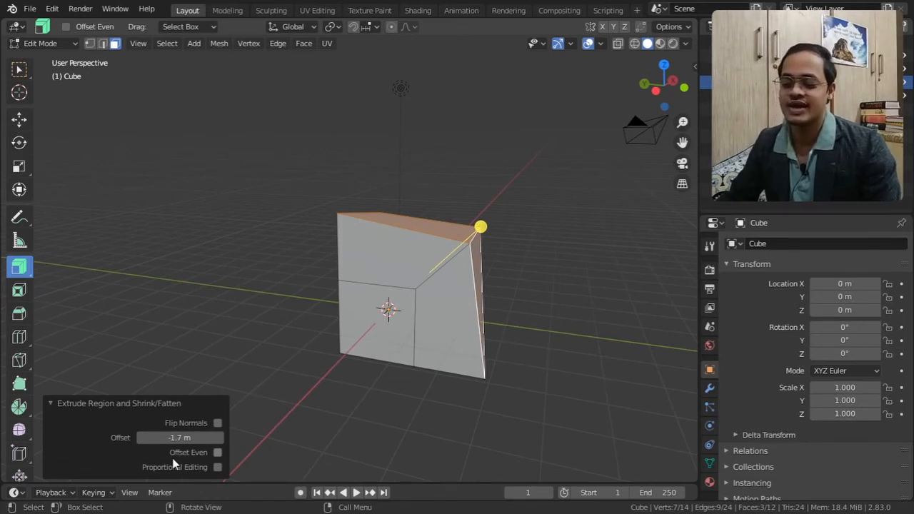
{"action": "left_click", "coordinate": [217, 453]}
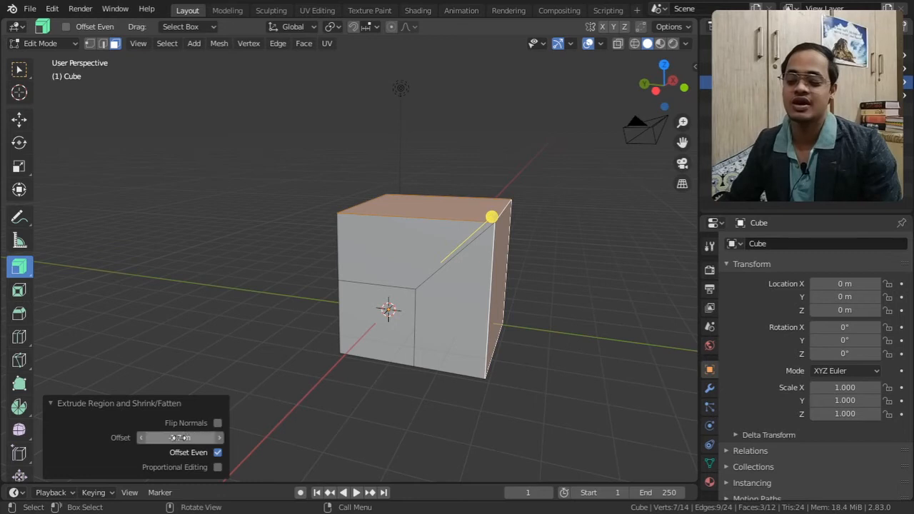
{"action": "mouse_move", "coordinate": [179, 437]}
{"action": "left_mouse_down"}
{"action": "mouse_move", "coordinate": [211, 437]}
{"action": "mouse_move", "coordinate": [152, 437]}
{"action": "mouse_move", "coordinate": [162, 437]}
{"action": "left_mouse_up"}
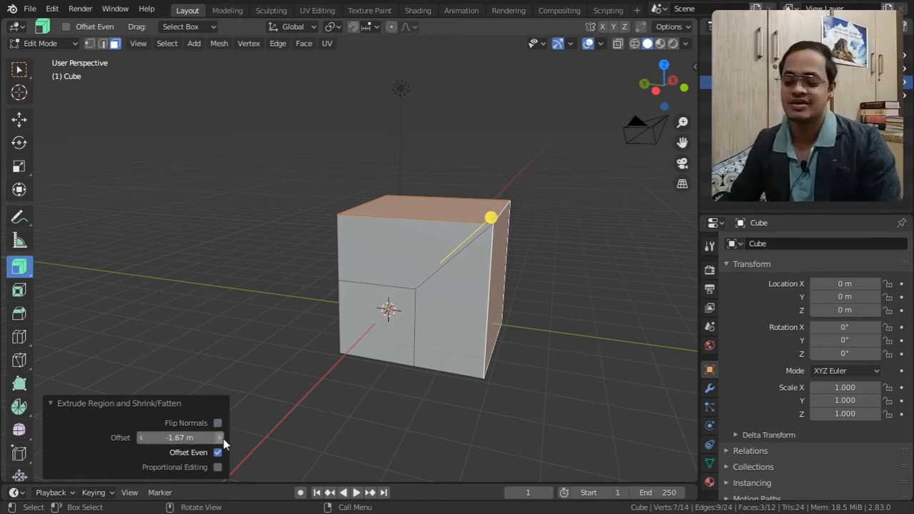
Turn Proportional Editing on for the extrusion and switch it back off
{"action": "left_click", "coordinate": [217, 468]}
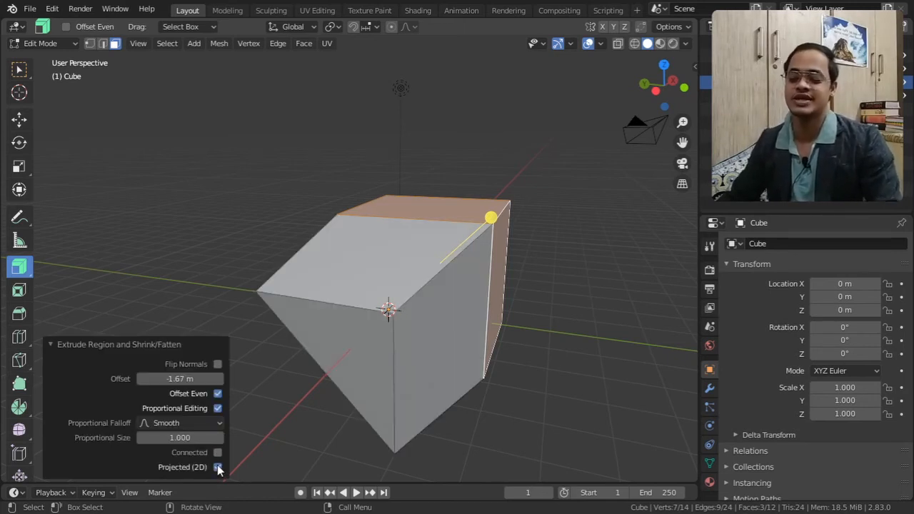
{"action": "left_click", "coordinate": [217, 404]}
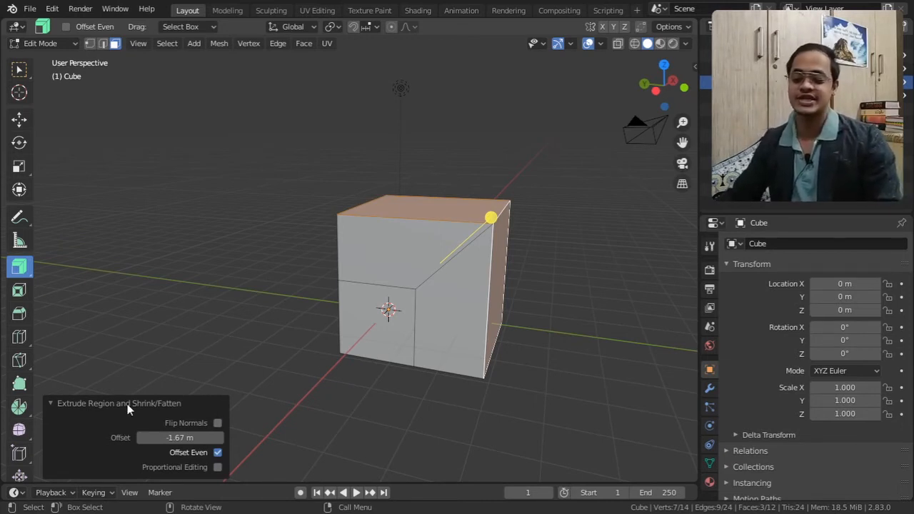
Select only the enlarged block's top face with the Extrude Along Normals tool active
{"action": "left_click_drag", "start_coordinate": [19, 267], "coordinate": [109, 305]}
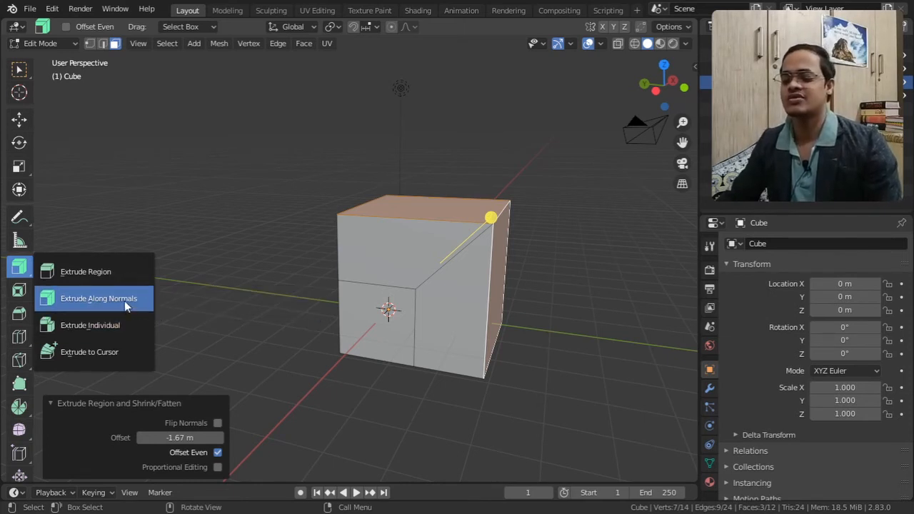
{"action": "left_click", "coordinate": [124, 301]}
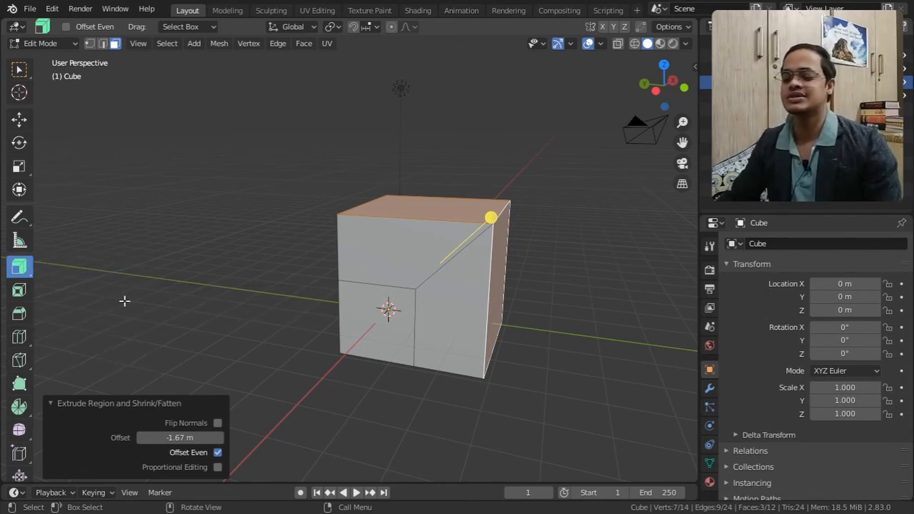
{"action": "middle_click_drag", "start_coordinate": [436, 215], "coordinate": [424, 229]}
{"action": "left_click", "coordinate": [422, 229]}
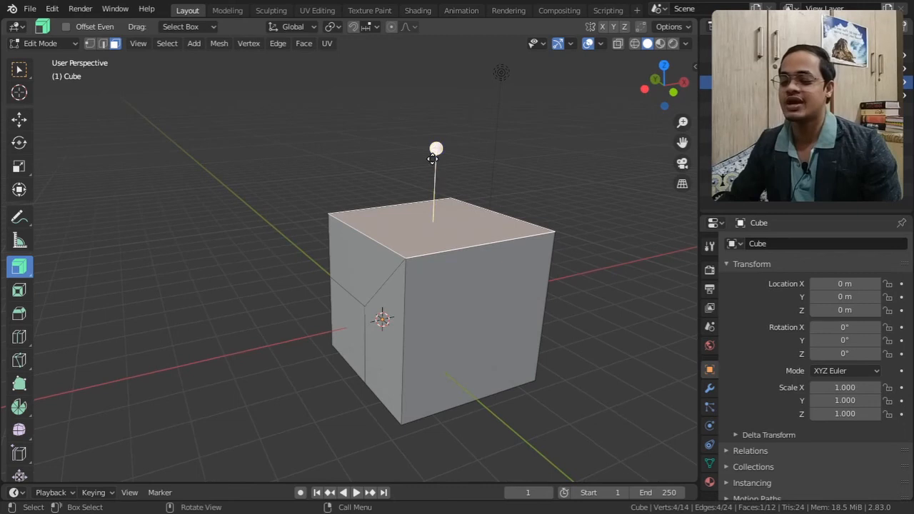